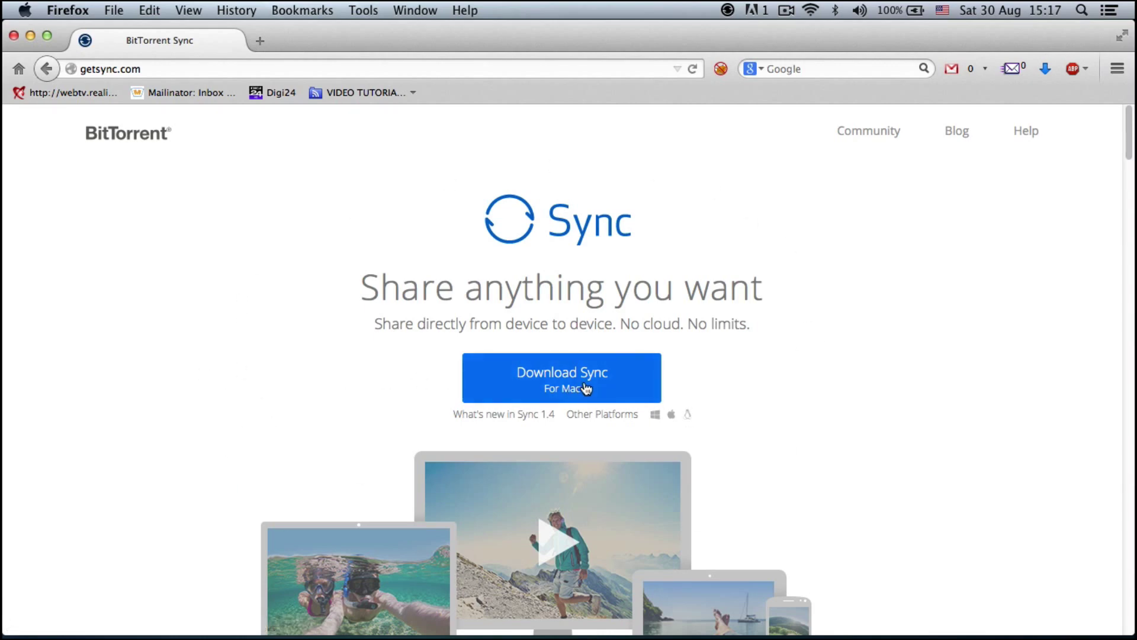
{"action": "scroll", "coordinate": [585, 388], "scroll_direction": "down", "scroll_amount": 10}
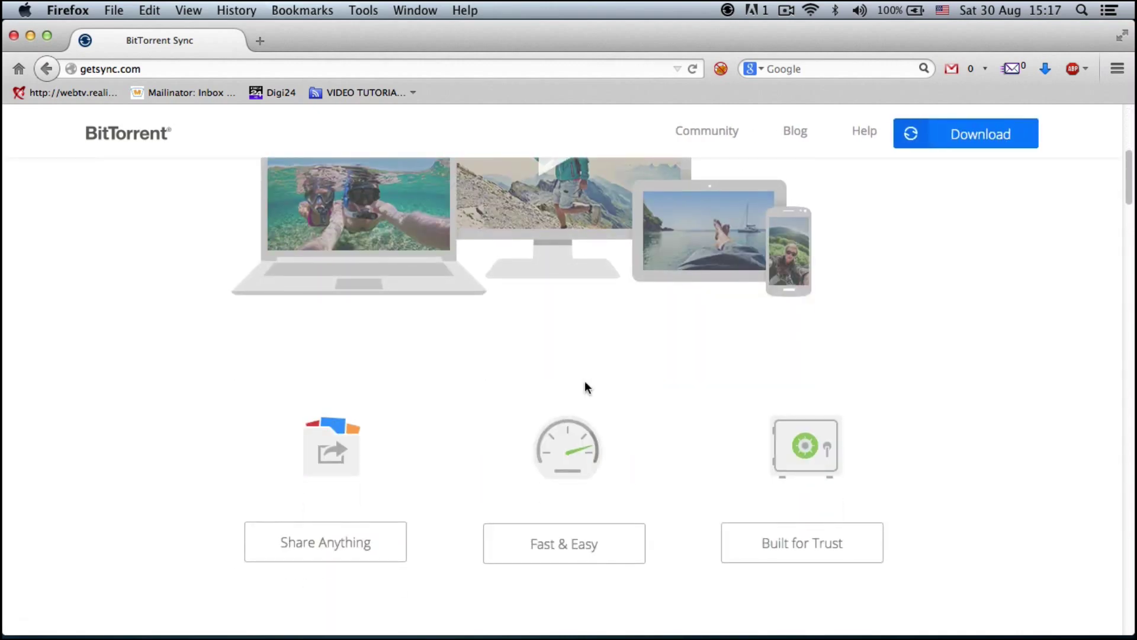
{"action": "scroll", "coordinate": [586, 388], "scroll_direction": "up", "scroll_amount": 5}
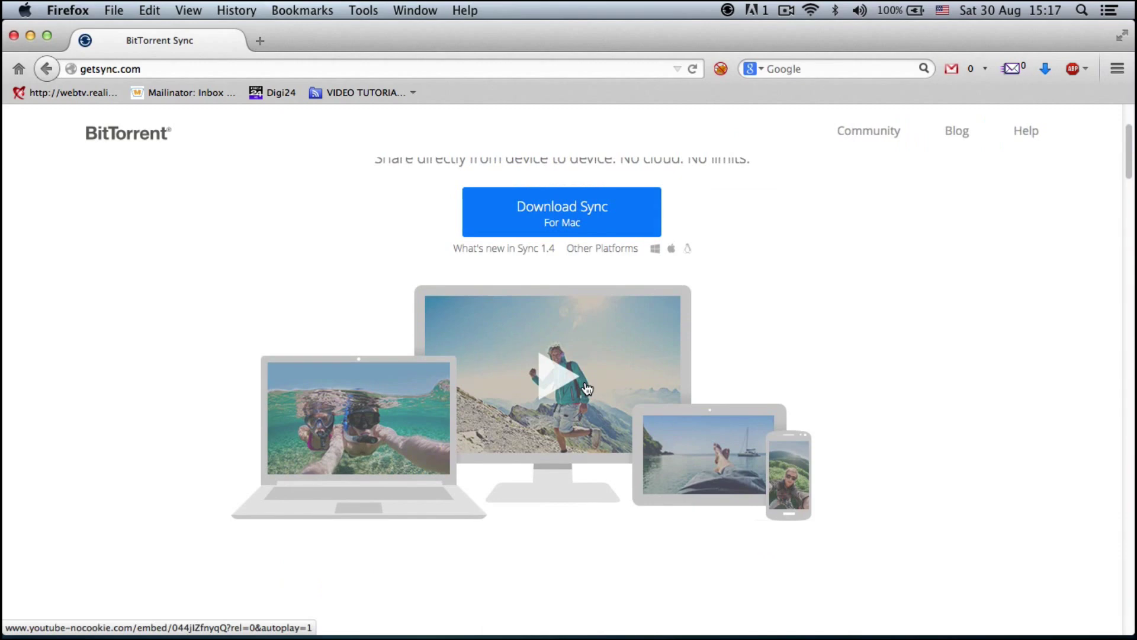
{"action": "scroll", "coordinate": [586, 388], "scroll_direction": "down", "scroll_amount": 4}
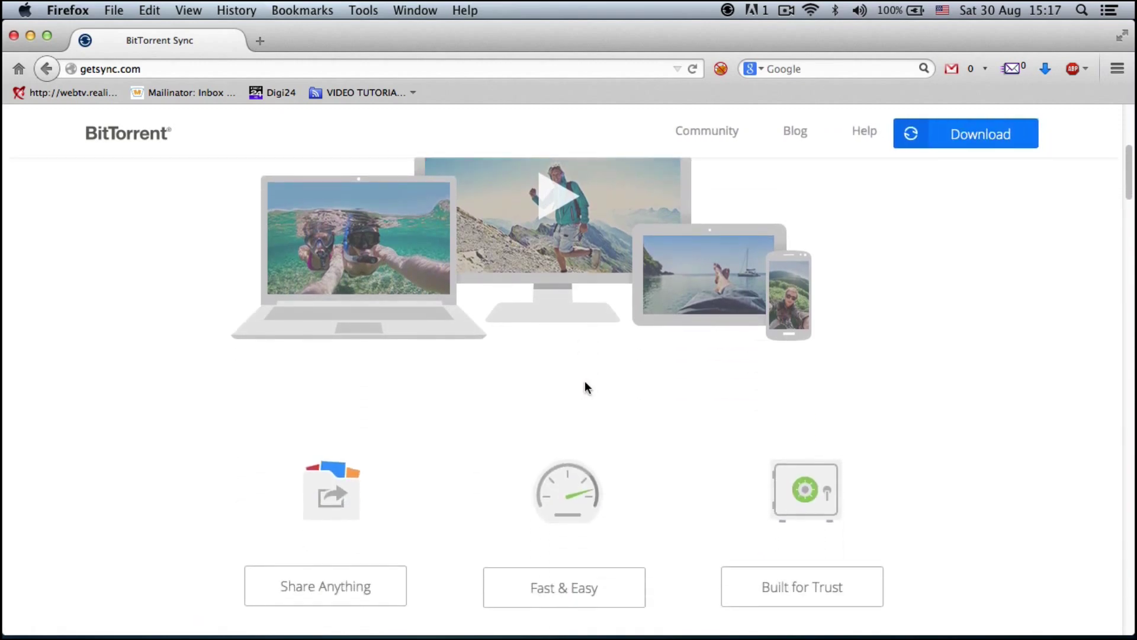
{"action": "scroll", "coordinate": [585, 386], "scroll_direction": "down", "scroll_amount": 5}
{"action": "scroll", "coordinate": [585, 387], "scroll_direction": "down", "scroll_amount": 2}
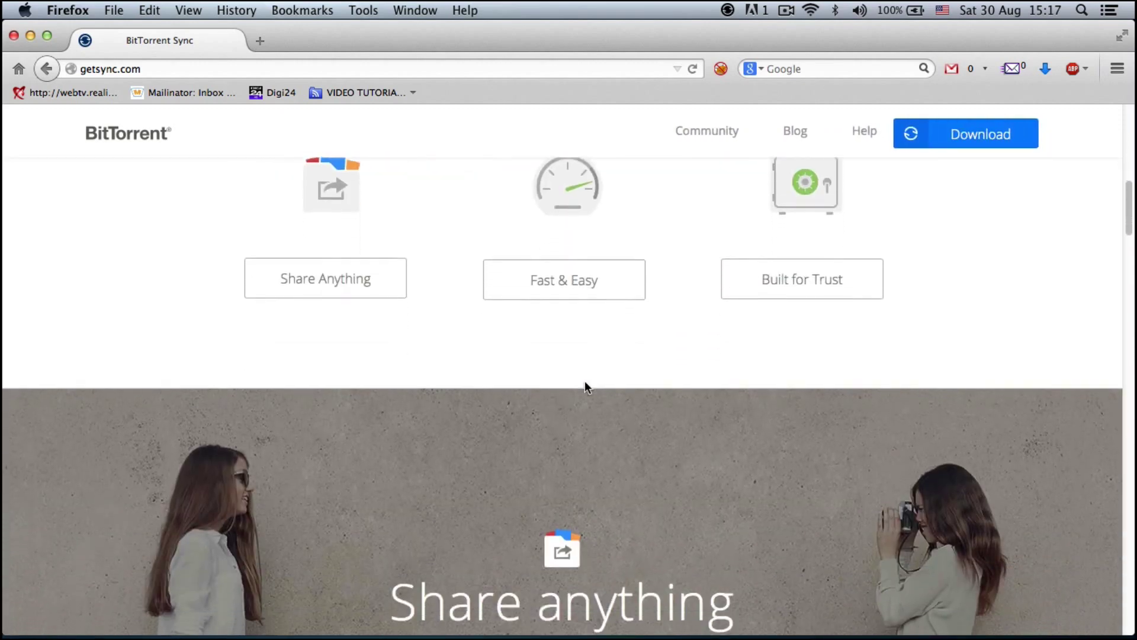
{"action": "scroll", "coordinate": [584, 387], "scroll_direction": "down", "scroll_amount": 6}
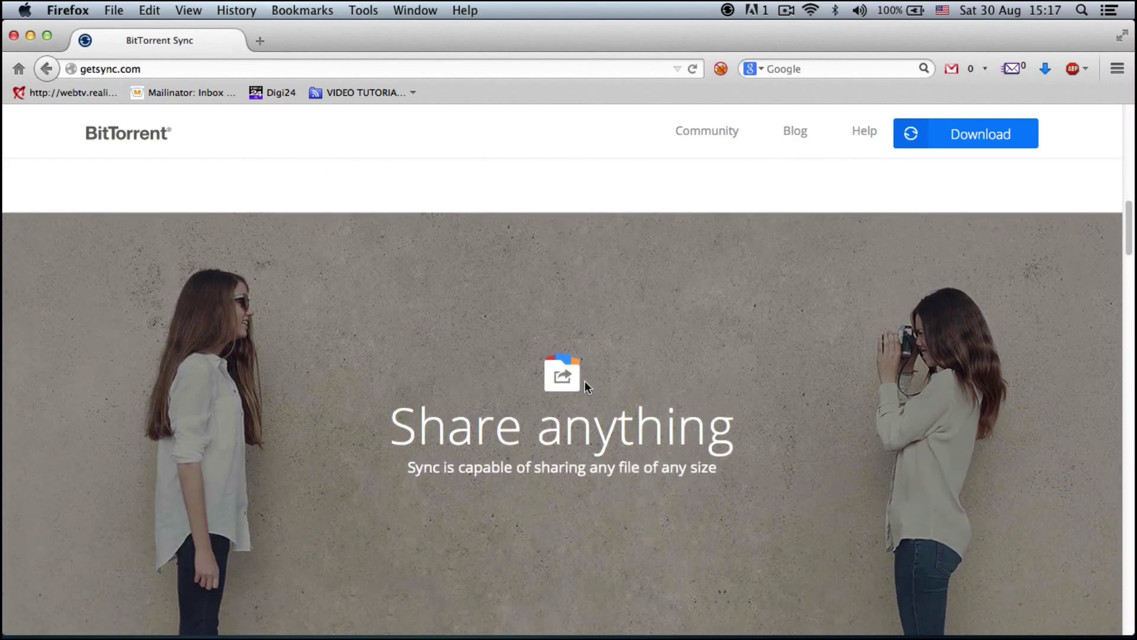
{"action": "scroll", "coordinate": [584, 386], "scroll_direction": "down", "scroll_amount": 9}
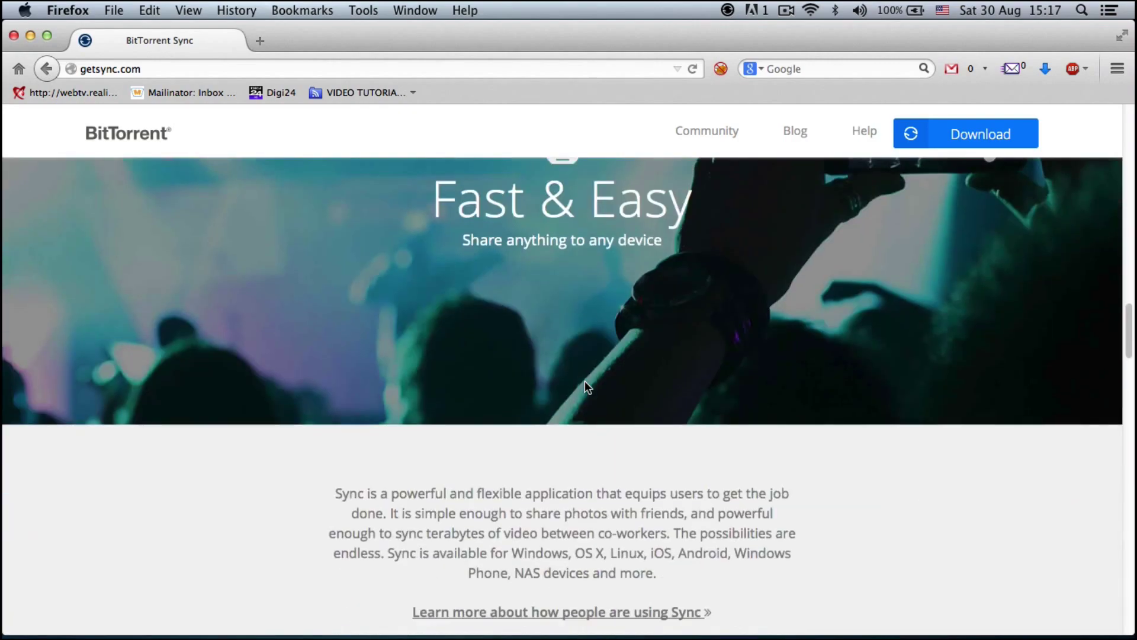
{"action": "scroll", "coordinate": [585, 382], "scroll_direction": "down", "scroll_amount": 5}
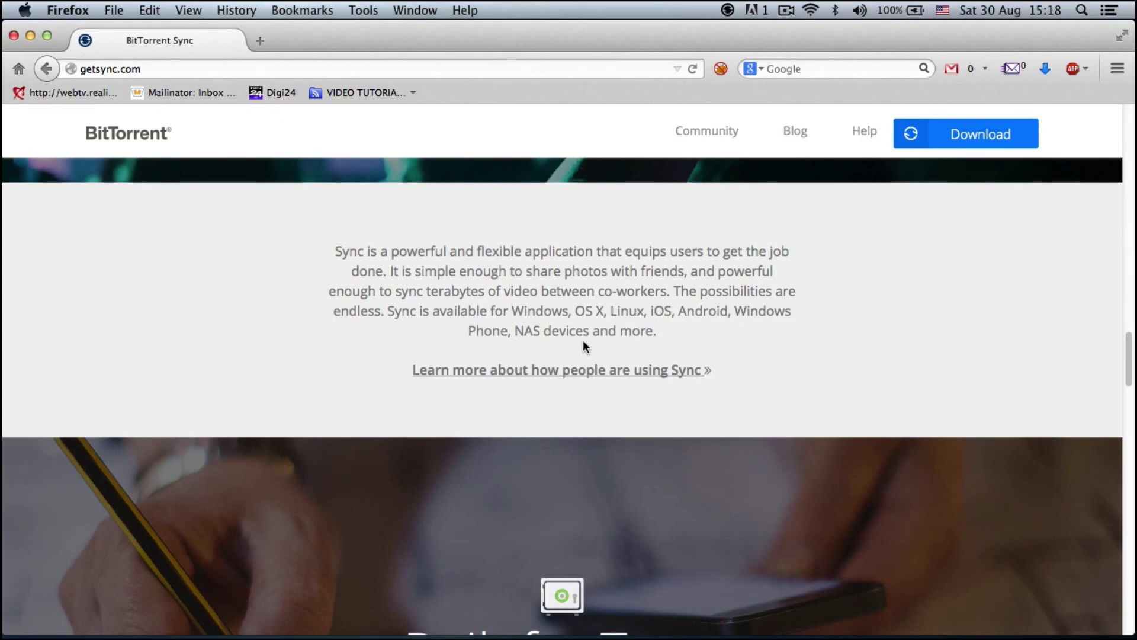
{"action": "scroll", "coordinate": [435, 462], "scroll_direction": "down", "scroll_amount": 5}
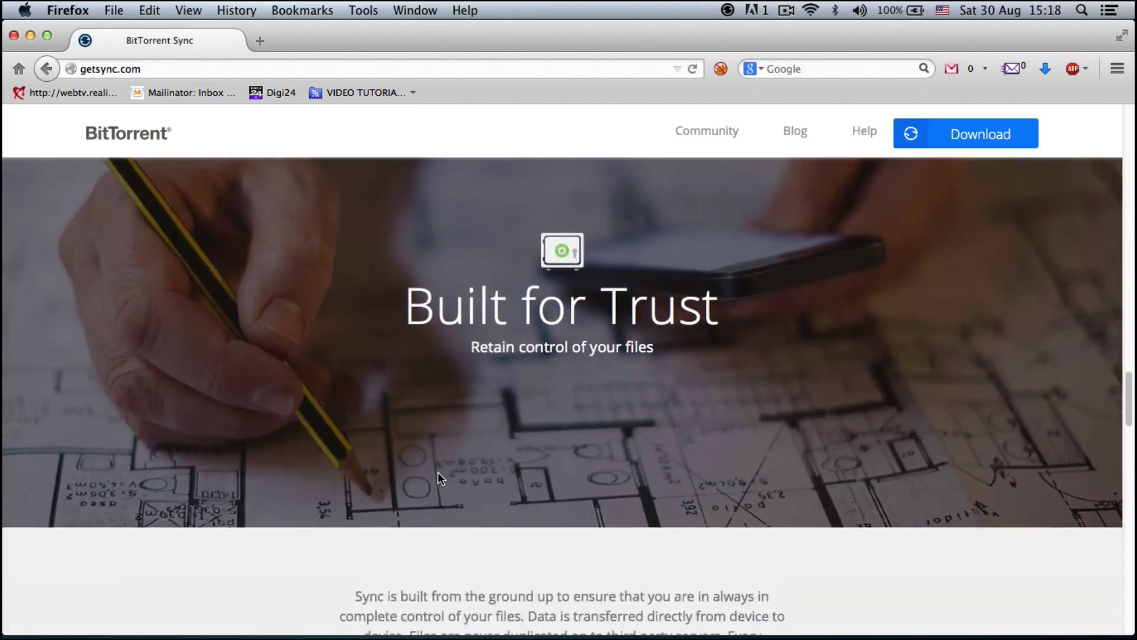
{"action": "scroll", "coordinate": [438, 472], "scroll_direction": "down", "scroll_amount": 4}
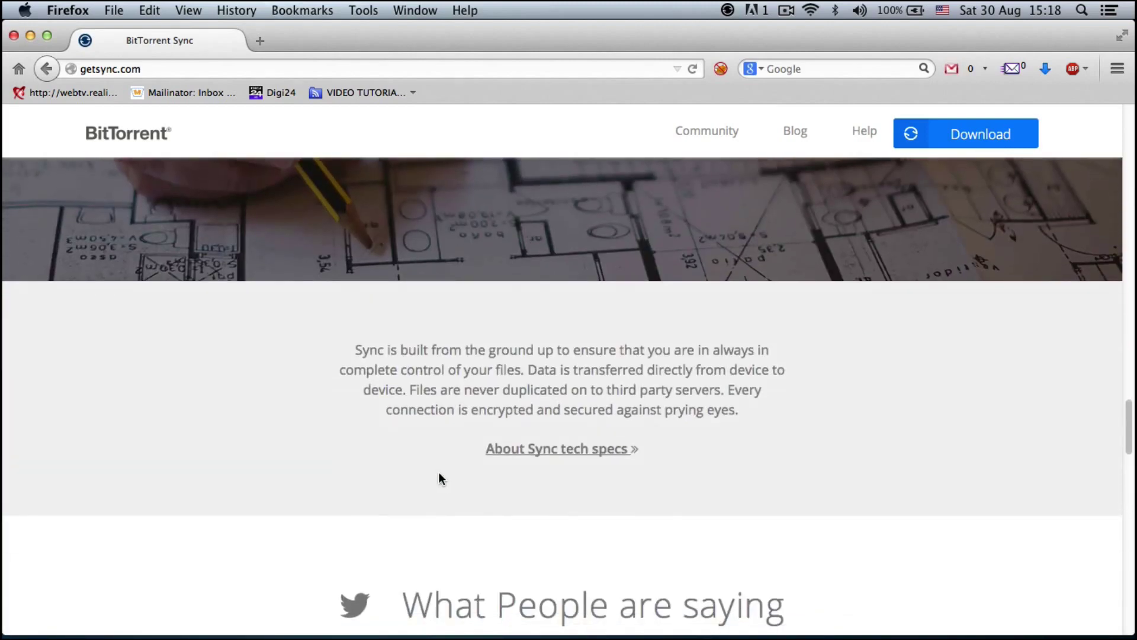
{"action": "scroll", "coordinate": [448, 471], "scroll_direction": "down", "scroll_amount": 3}
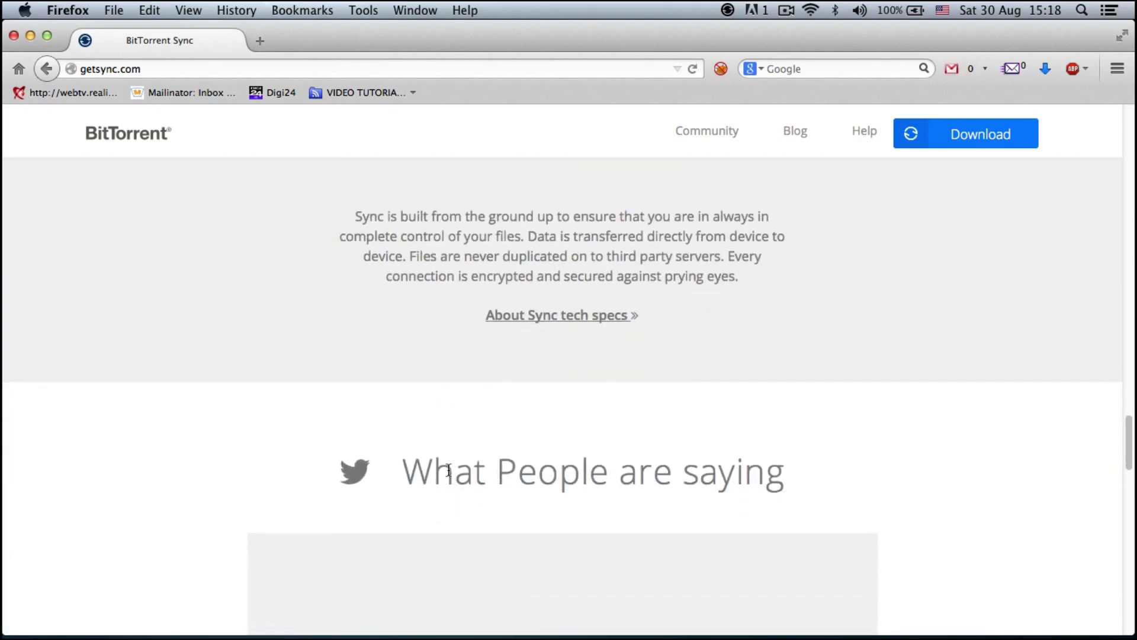
{"action": "scroll", "coordinate": [450, 475], "scroll_direction": "down", "scroll_amount": 1}
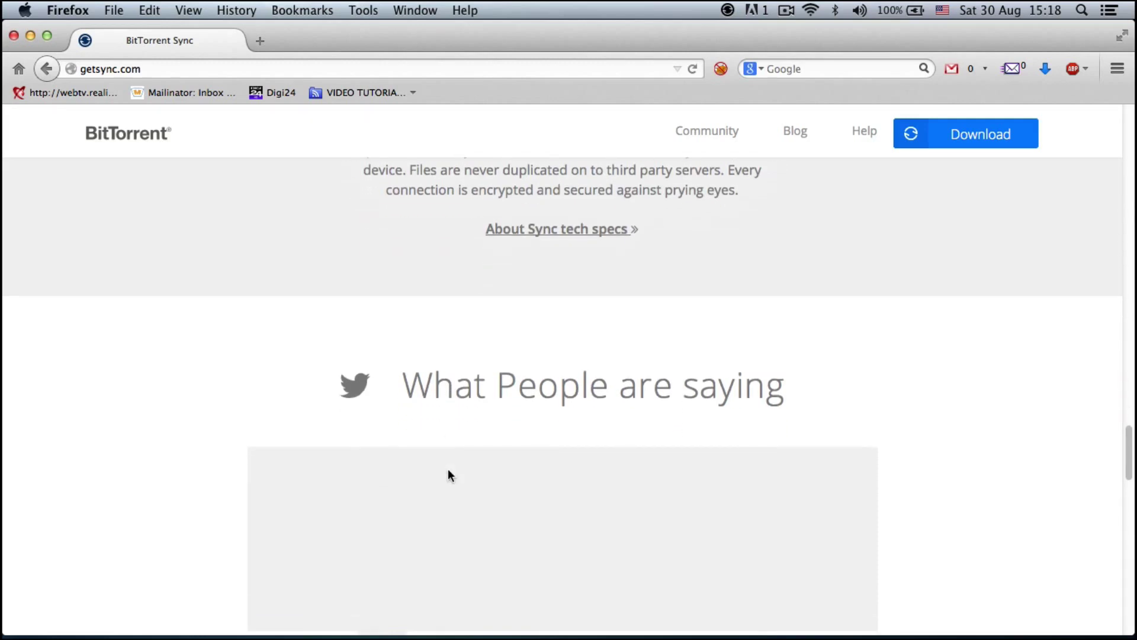
{"action": "scroll", "coordinate": [448, 472], "scroll_direction": "down", "scroll_amount": 3}
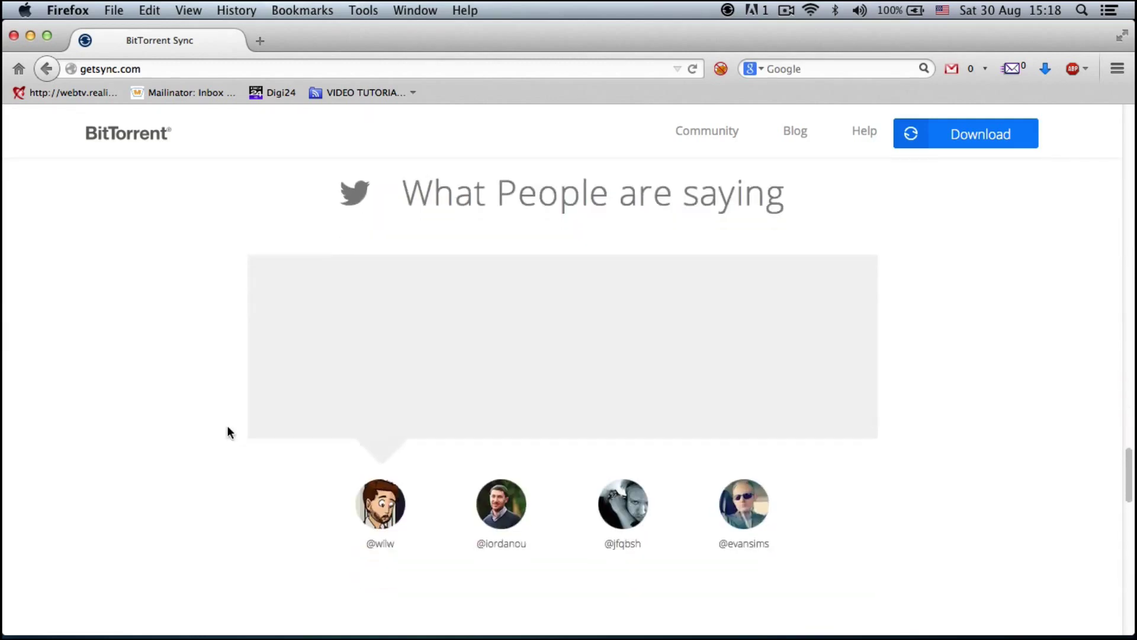
{"action": "scroll", "coordinate": [234, 426], "scroll_direction": "down", "scroll_amount": 8}
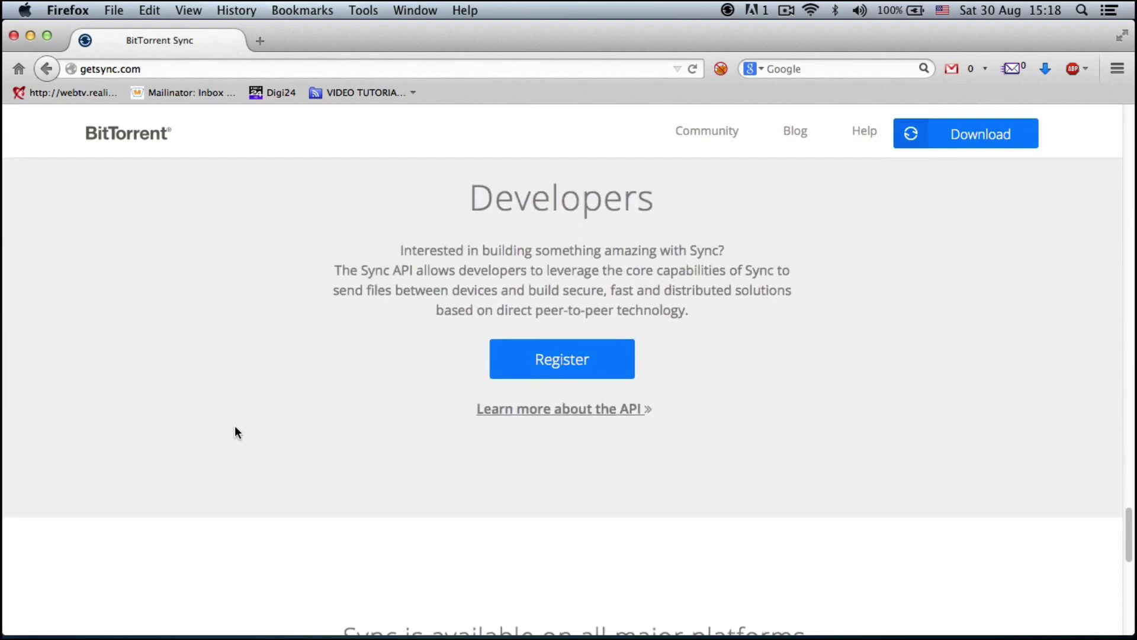
{"action": "scroll", "coordinate": [235, 425], "scroll_direction": "down", "scroll_amount": 6}
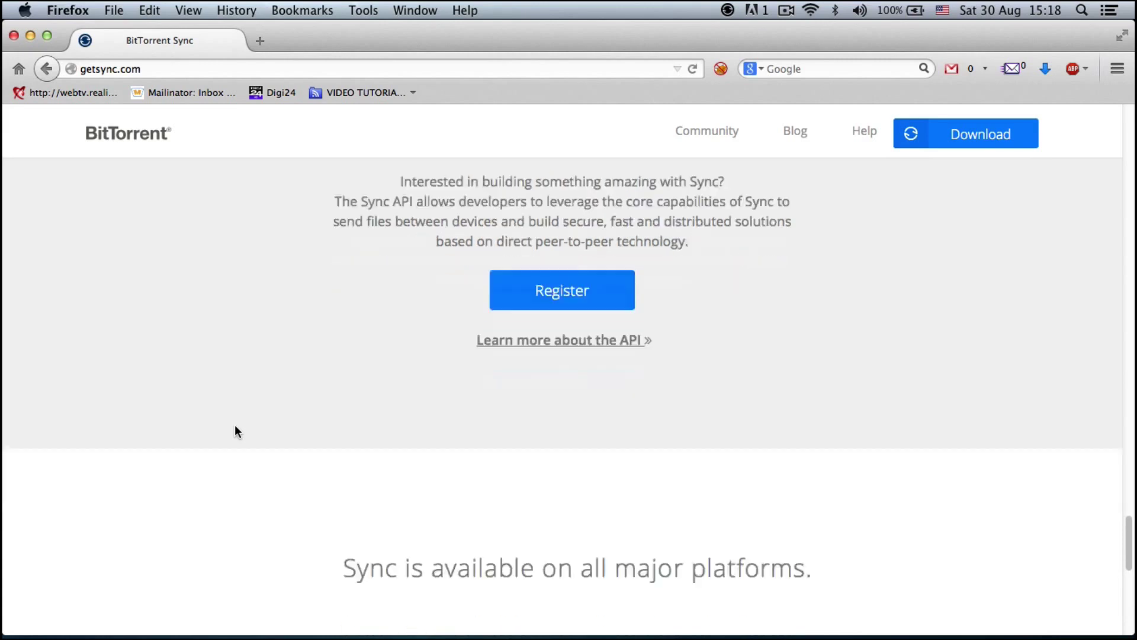
{"action": "scroll", "coordinate": [235, 427], "scroll_direction": "down", "scroll_amount": 1}
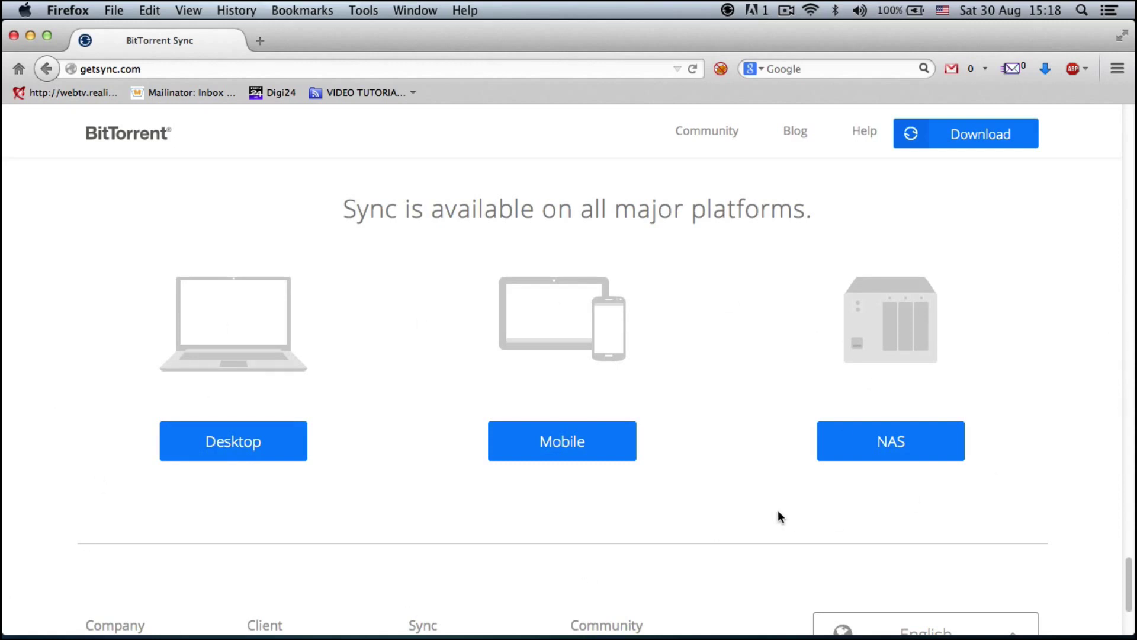
{"action": "scroll", "coordinate": [468, 504], "scroll_direction": "down", "scroll_amount": 3}
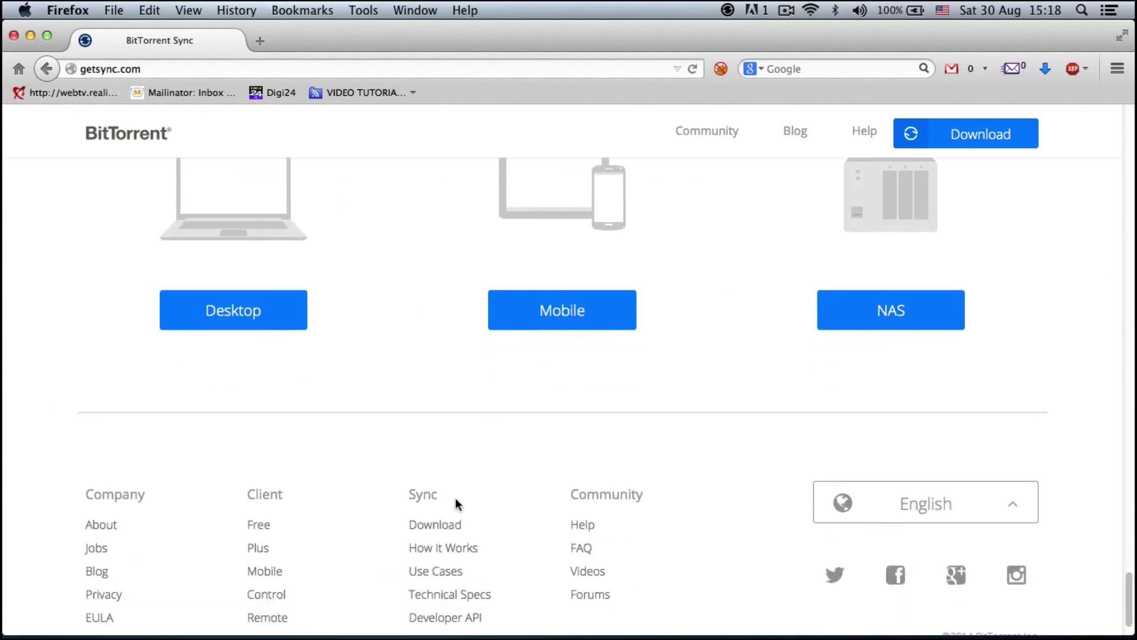
{"action": "scroll", "coordinate": [455, 497], "scroll_direction": "down", "scroll_amount": 2}
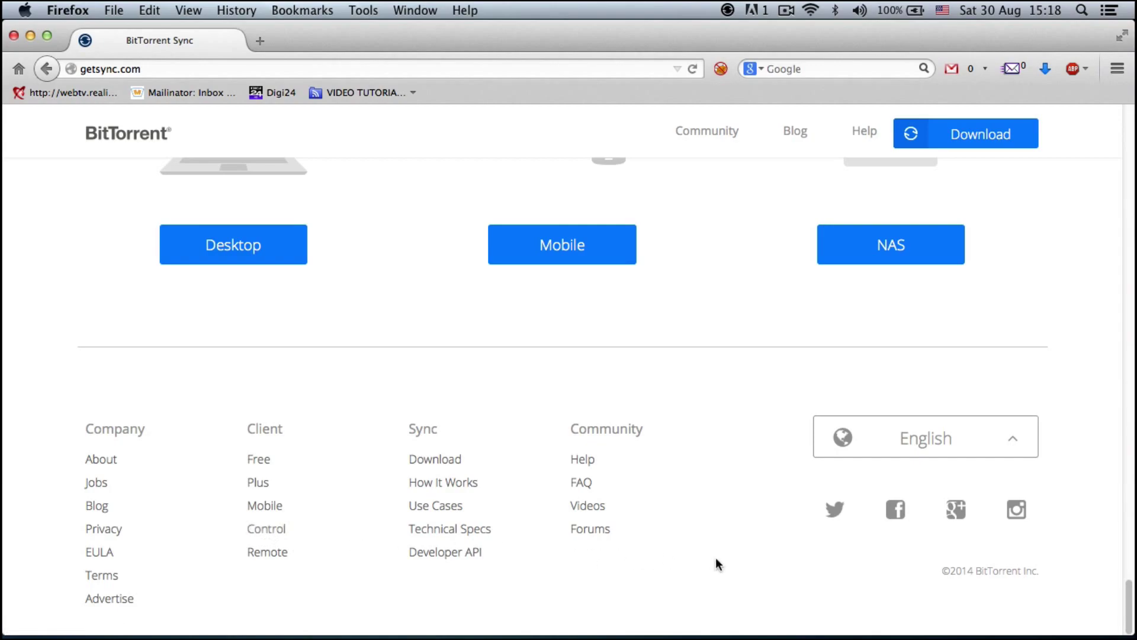
{"action": "scroll", "coordinate": [717, 560], "scroll_direction": "up", "scroll_amount": 20}
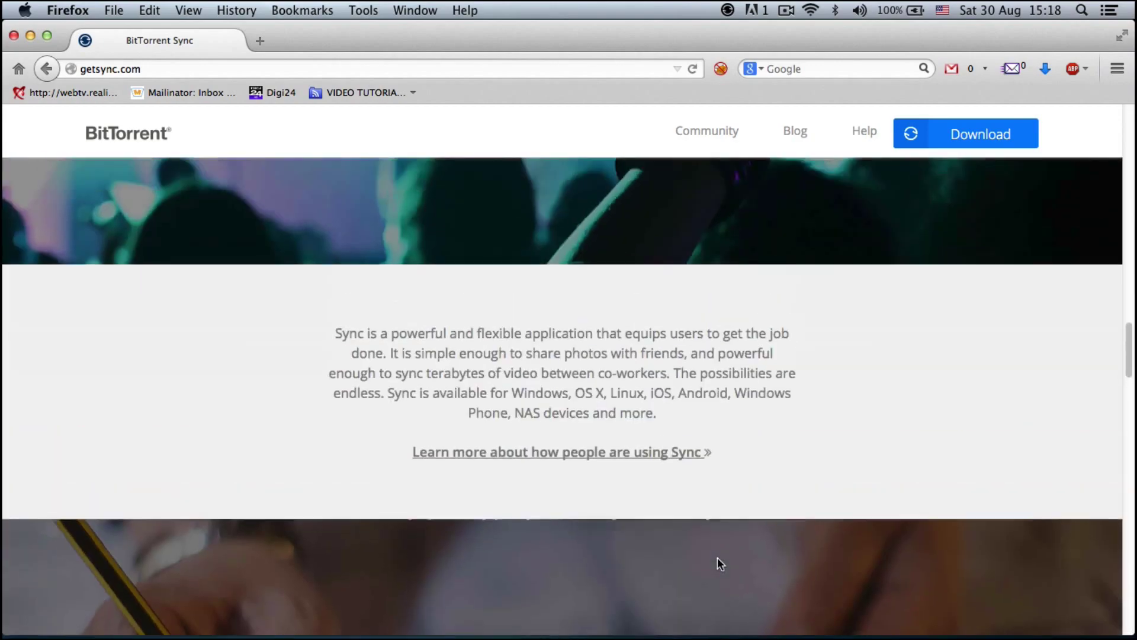
{"action": "scroll", "coordinate": [718, 559], "scroll_direction": "up", "scroll_amount": 5}
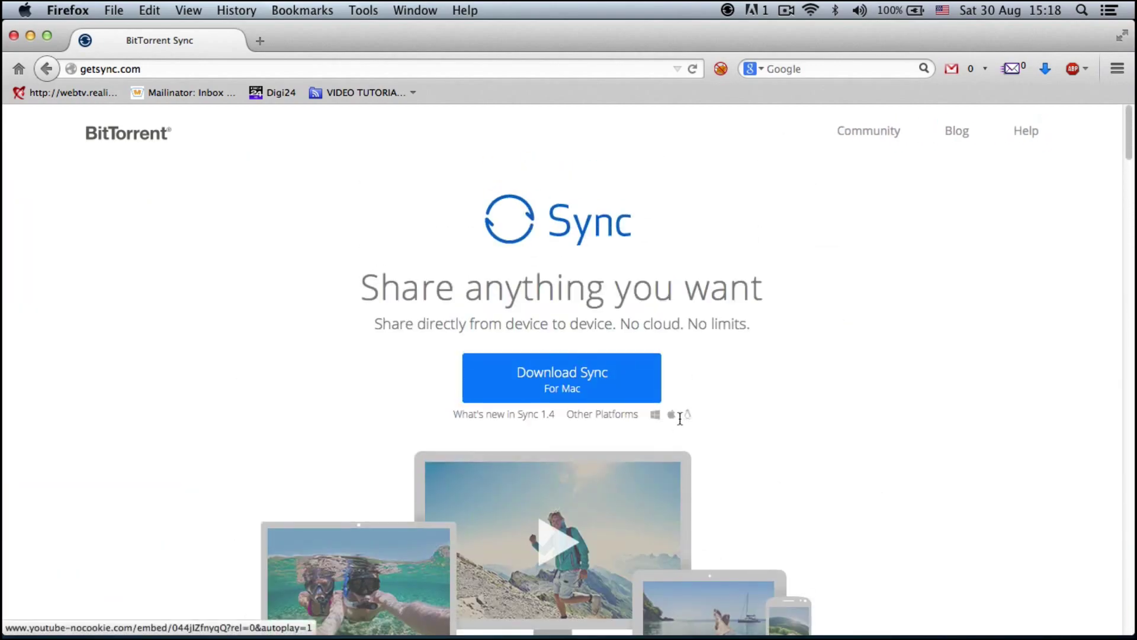
- Open the BitTorrent Sync main window from the menu-bar icon and center it
{"action": "left_click", "coordinate": [727, 10]}
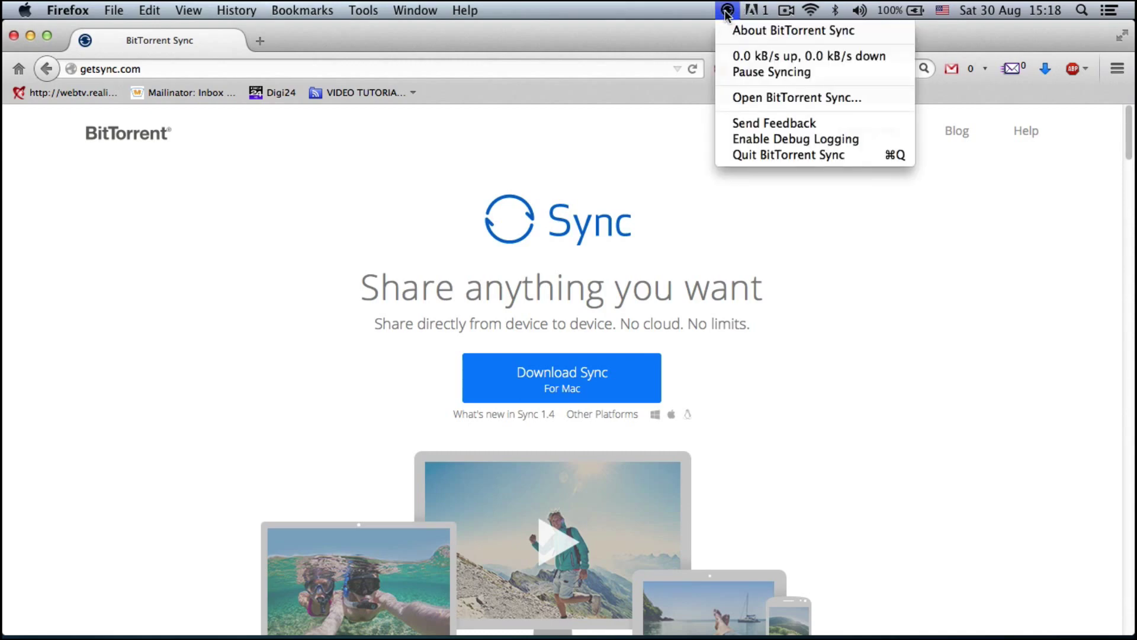
{"action": "left_click", "coordinate": [743, 91]}
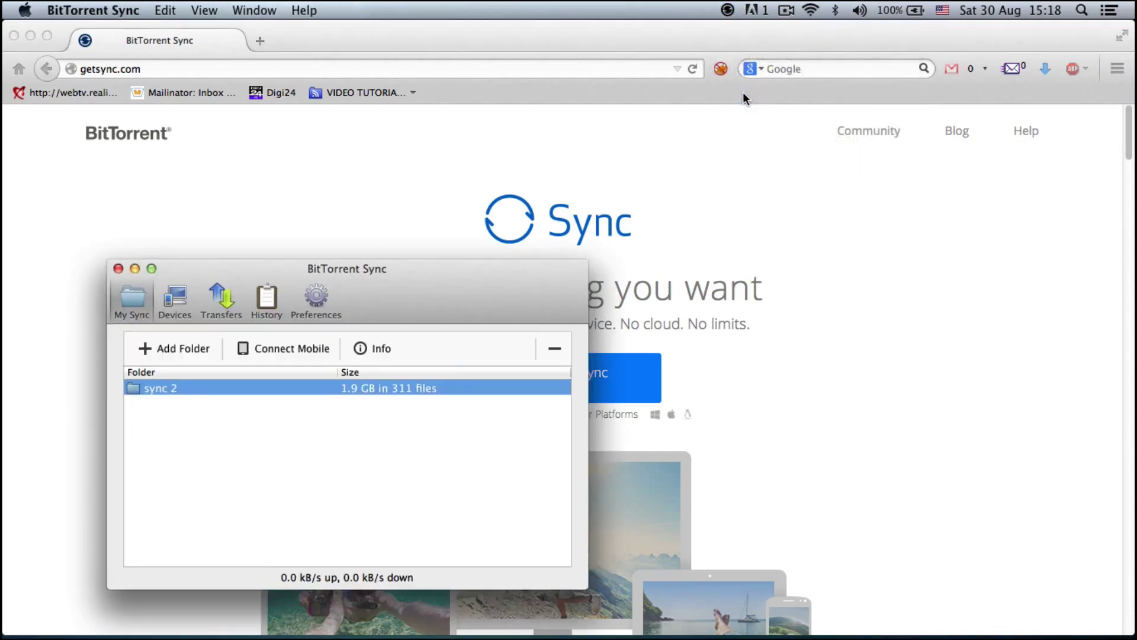
{"action": "left_click_drag", "start_coordinate": [466, 275], "coordinate": [599, 209]}
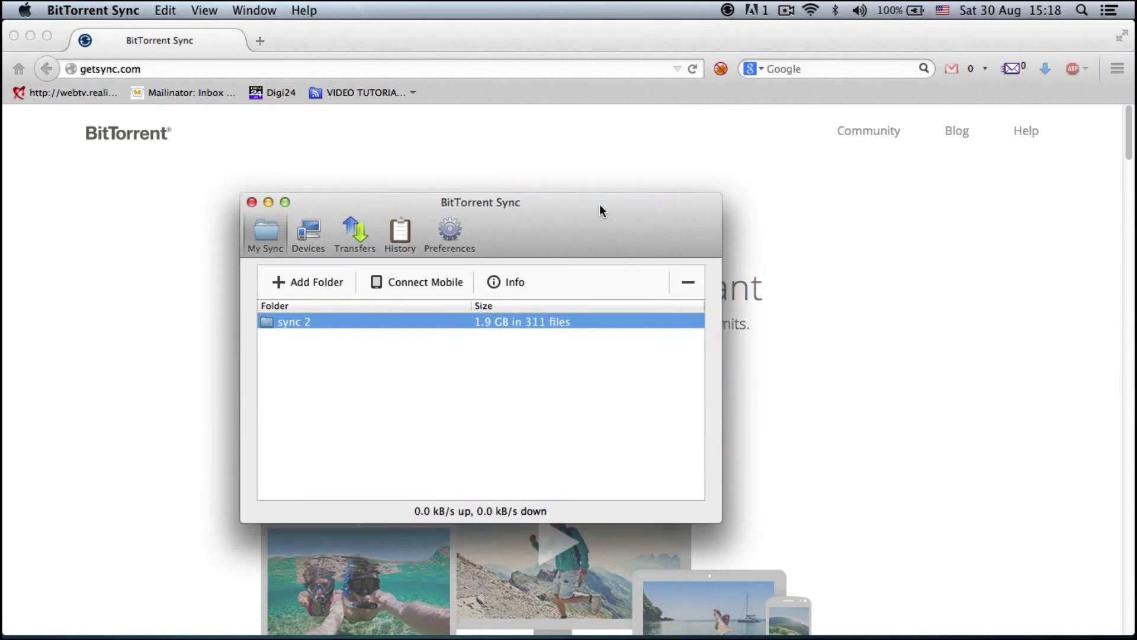
- Start adding a folder with a generated secret, browse to sync 2, then cancel
{"action": "left_click", "coordinate": [318, 276]}
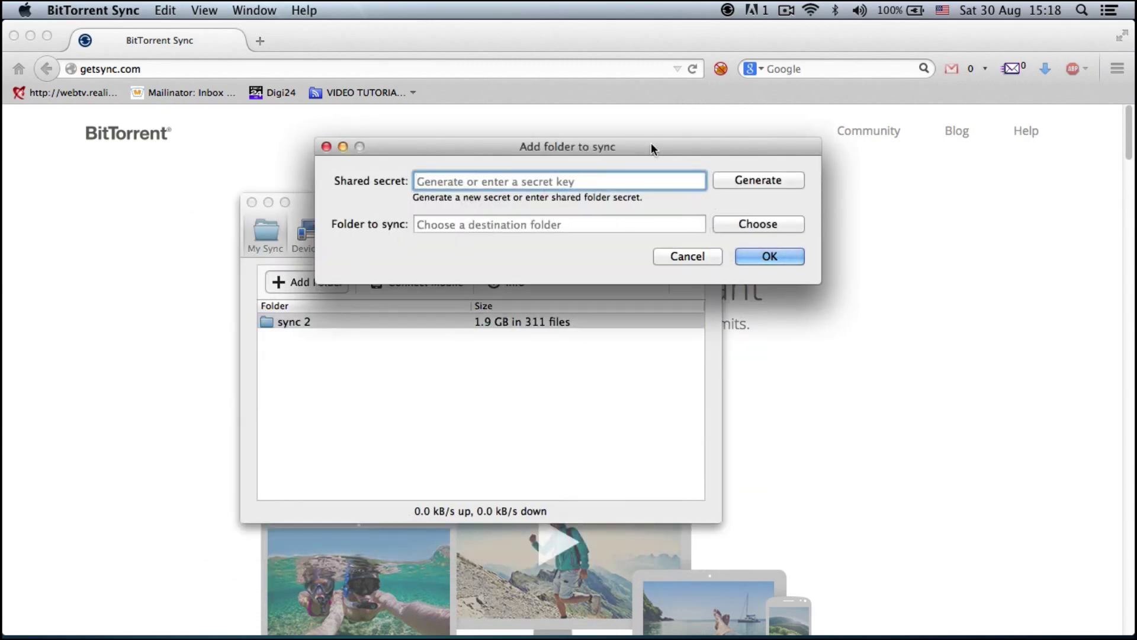
{"action": "left_click", "coordinate": [728, 185]}
{"action": "left_click", "coordinate": [741, 223]}
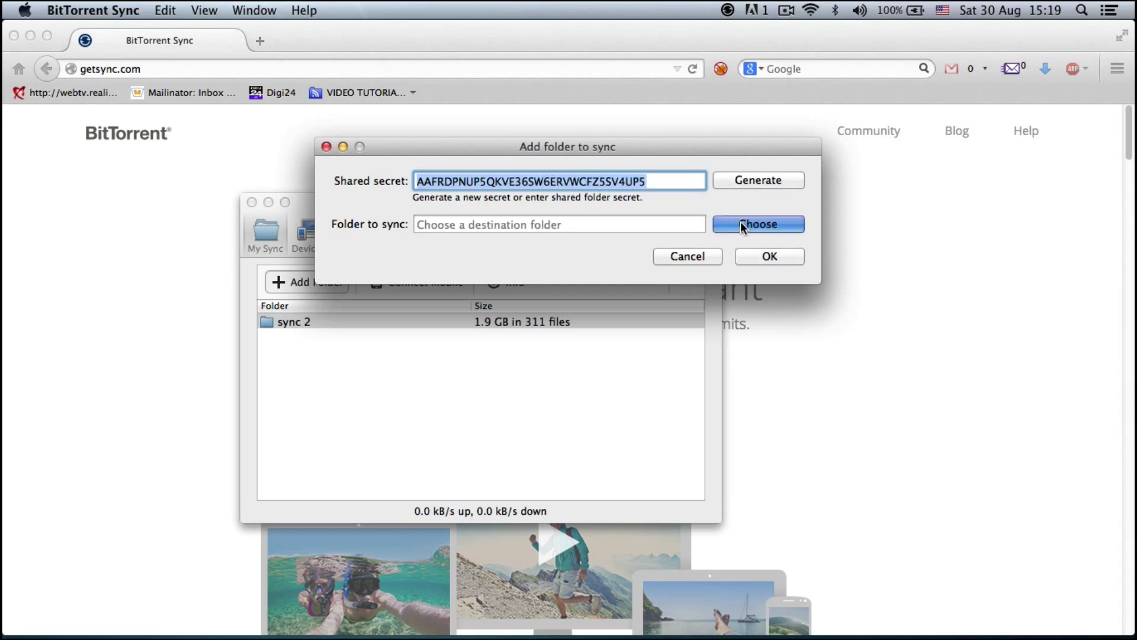
{"action": "scroll", "coordinate": [823, 335], "scroll_direction": "down", "scroll_amount": 5}
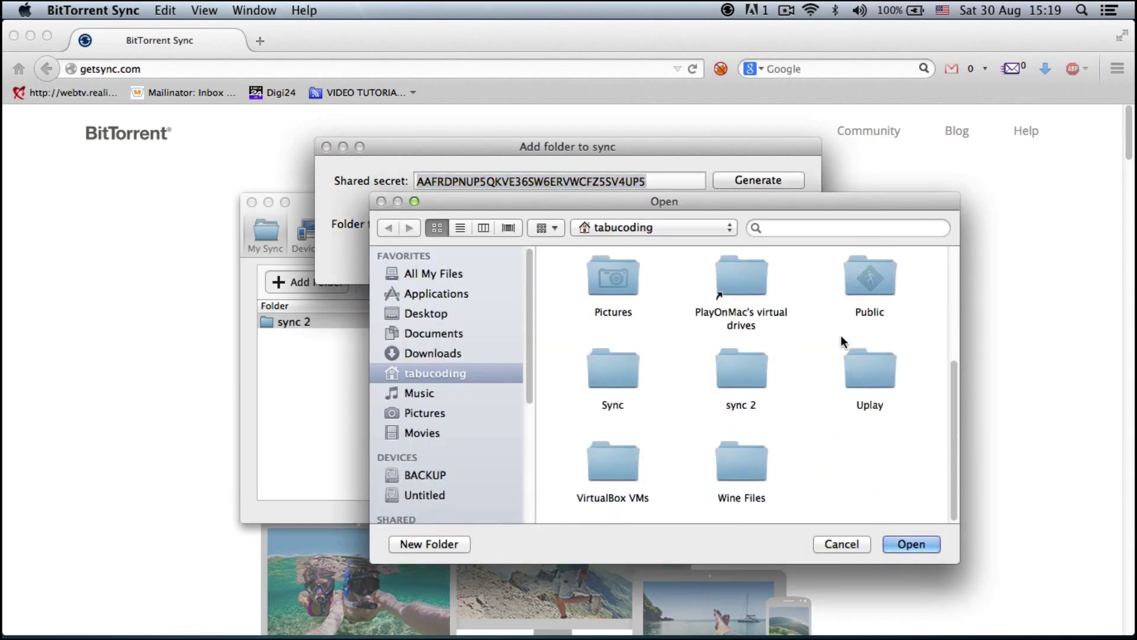
{"action": "left_click", "coordinate": [589, 379]}
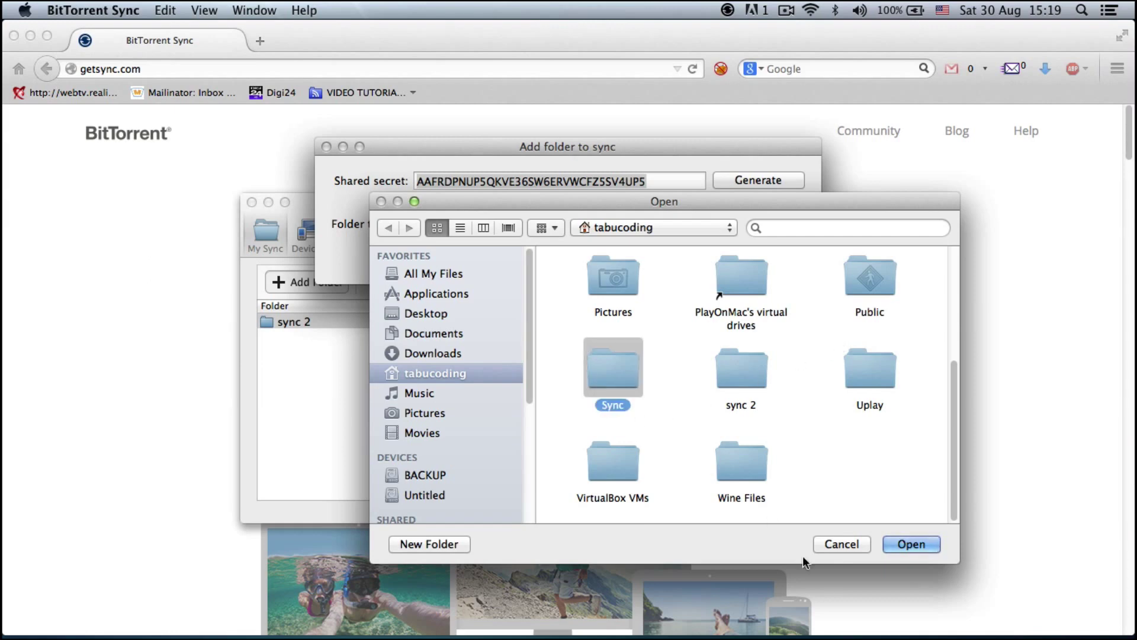
{"action": "left_click", "coordinate": [743, 379]}
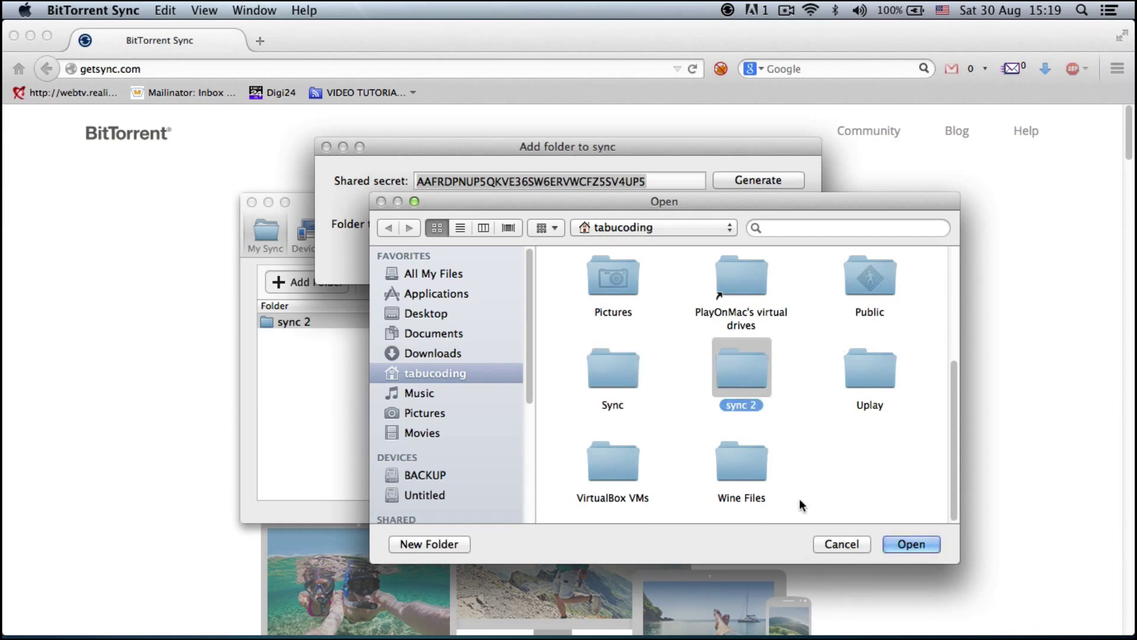
{"action": "left_click", "coordinate": [823, 545]}
{"action": "left_click", "coordinate": [687, 255]}
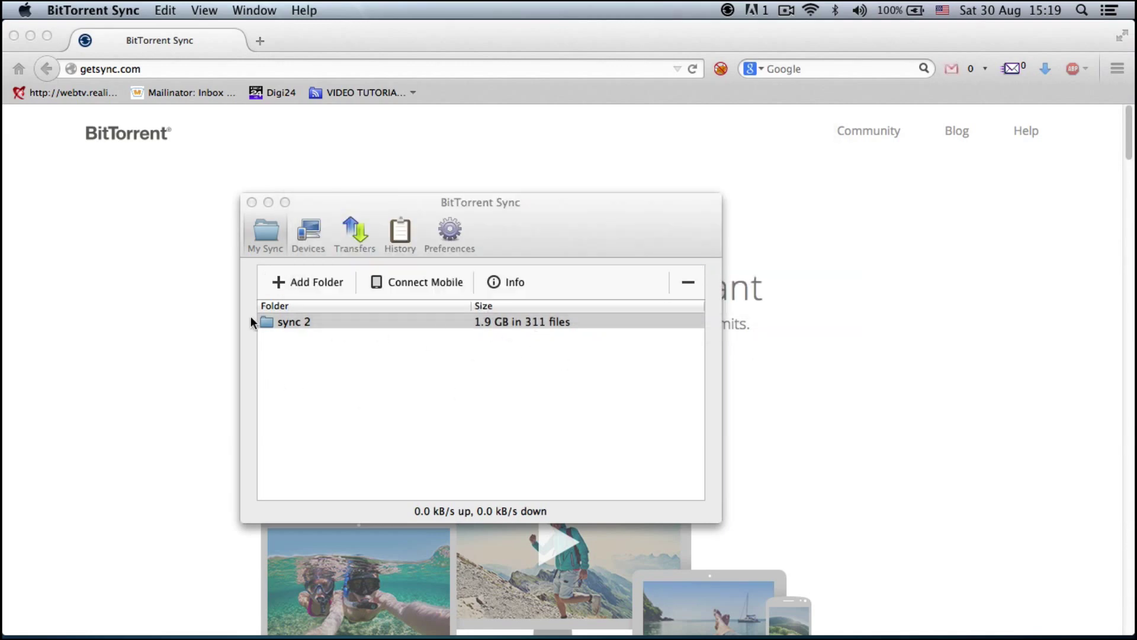
- Show the Connect Mobile QR code for sync 2 and search Spotlight for 'x-m'
{"action": "left_click", "coordinate": [422, 282]}
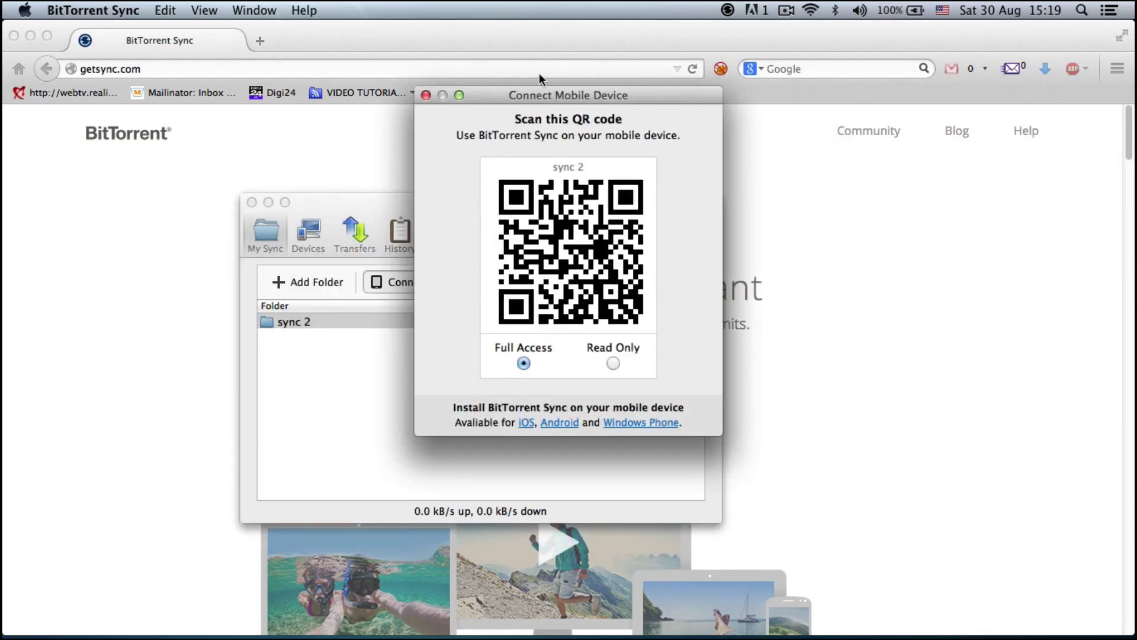
{"action": "left_click_drag", "start_coordinate": [542, 94], "coordinate": [575, 166]}
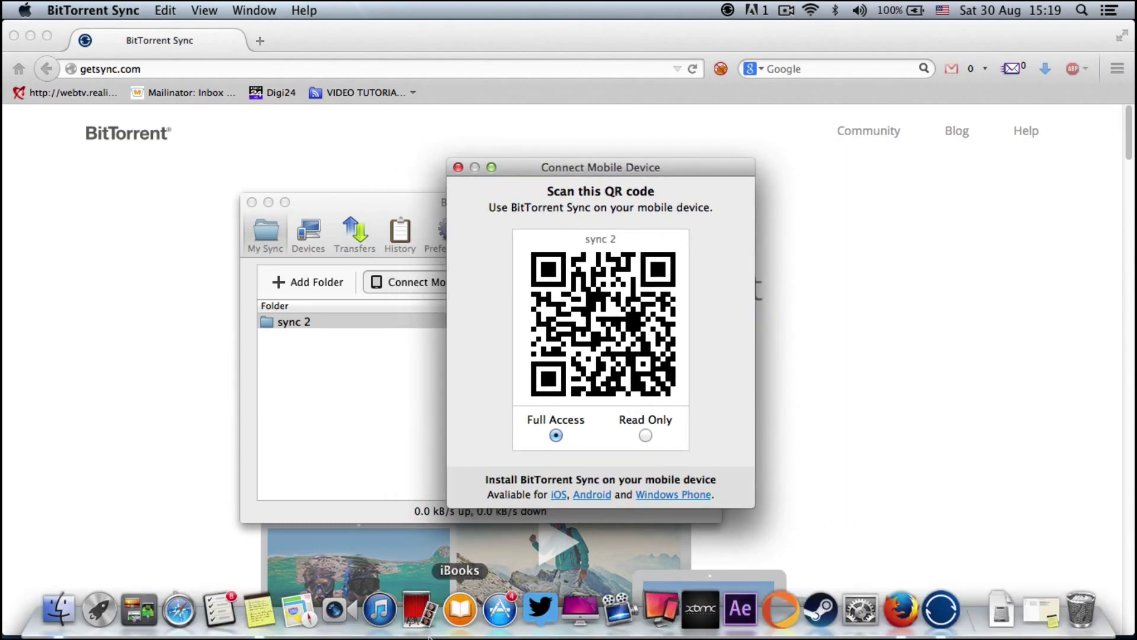
{"action": "left_click", "coordinate": [1082, 9]}
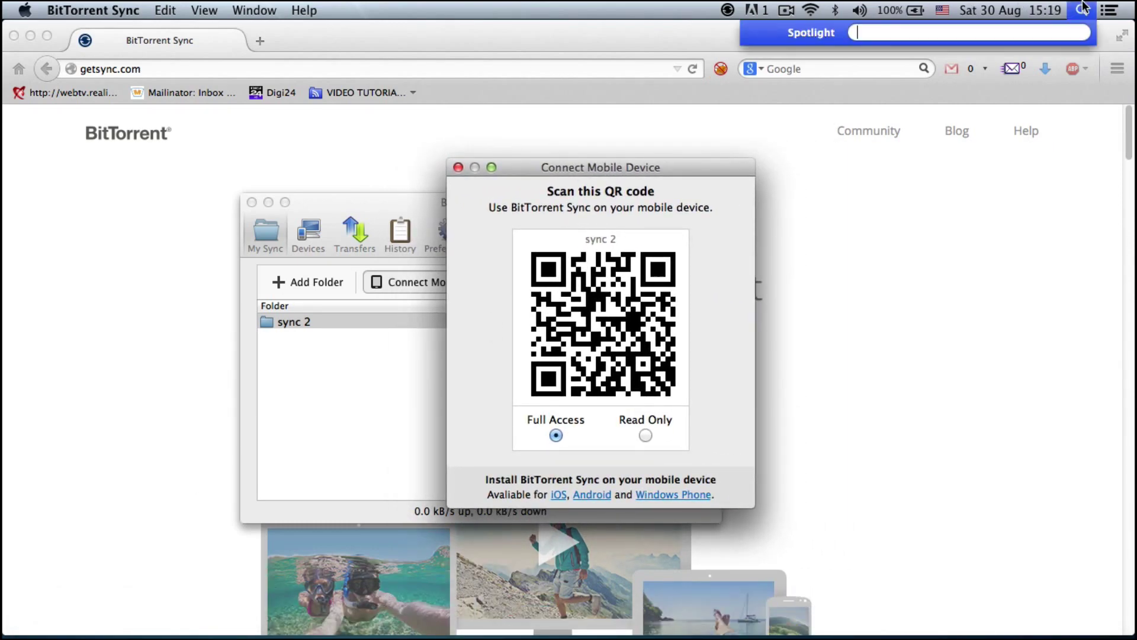
{"action": "type", "text": "x-m"}
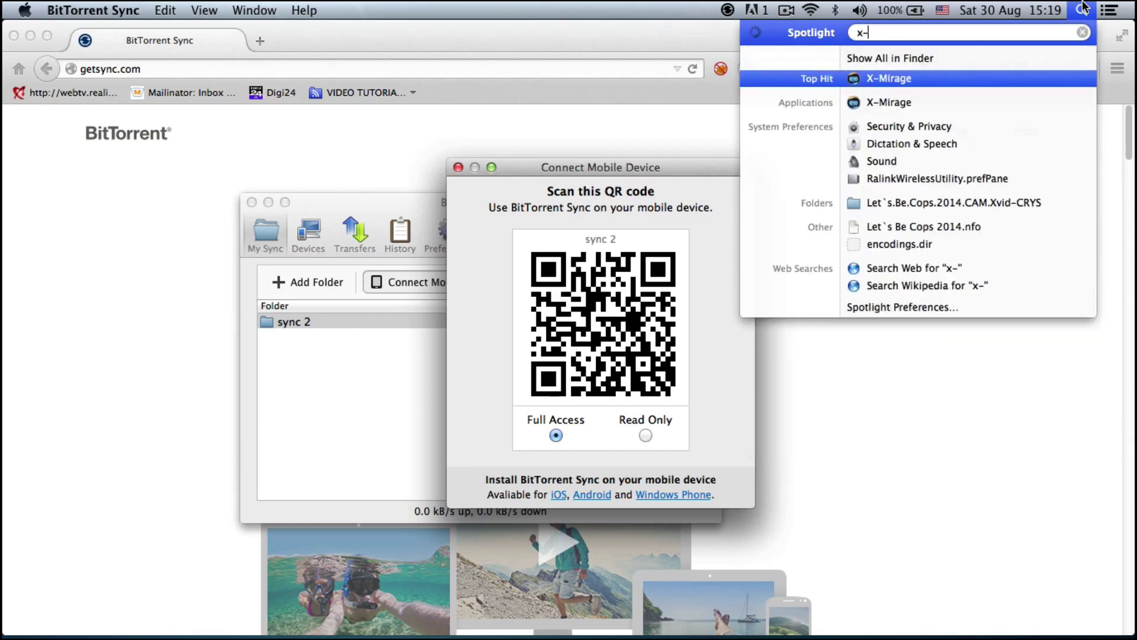
- Launch X-Mirage to mirror the iPhone, then place the QR dialog beside the mirrored phone
{"action": "left_click", "coordinate": [867, 79]}
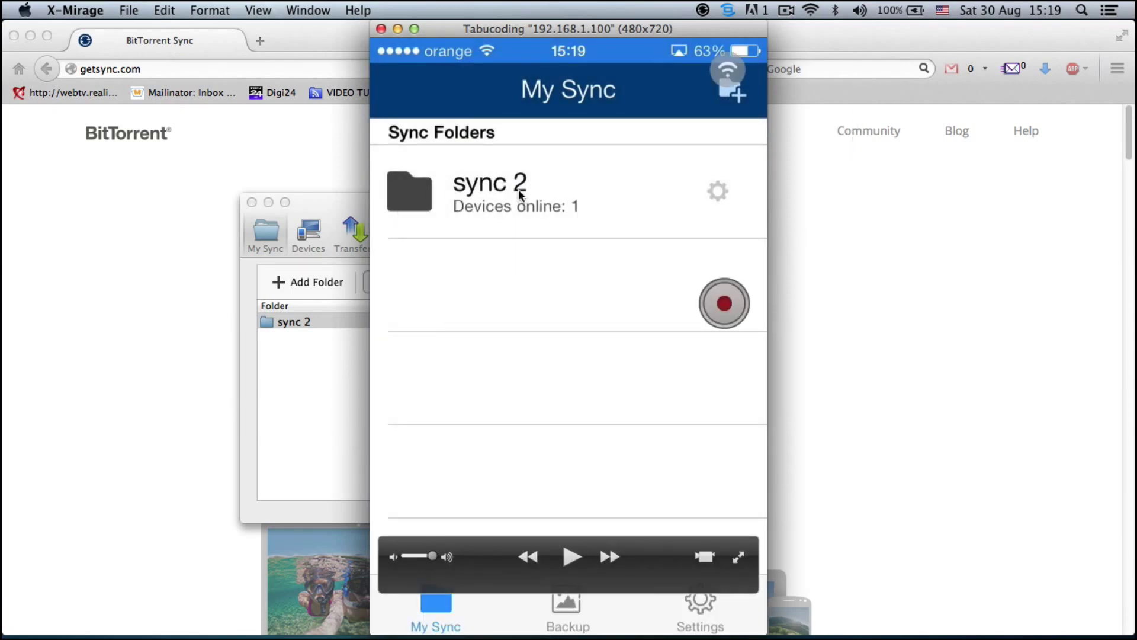
{"action": "left_click", "coordinate": [335, 460]}
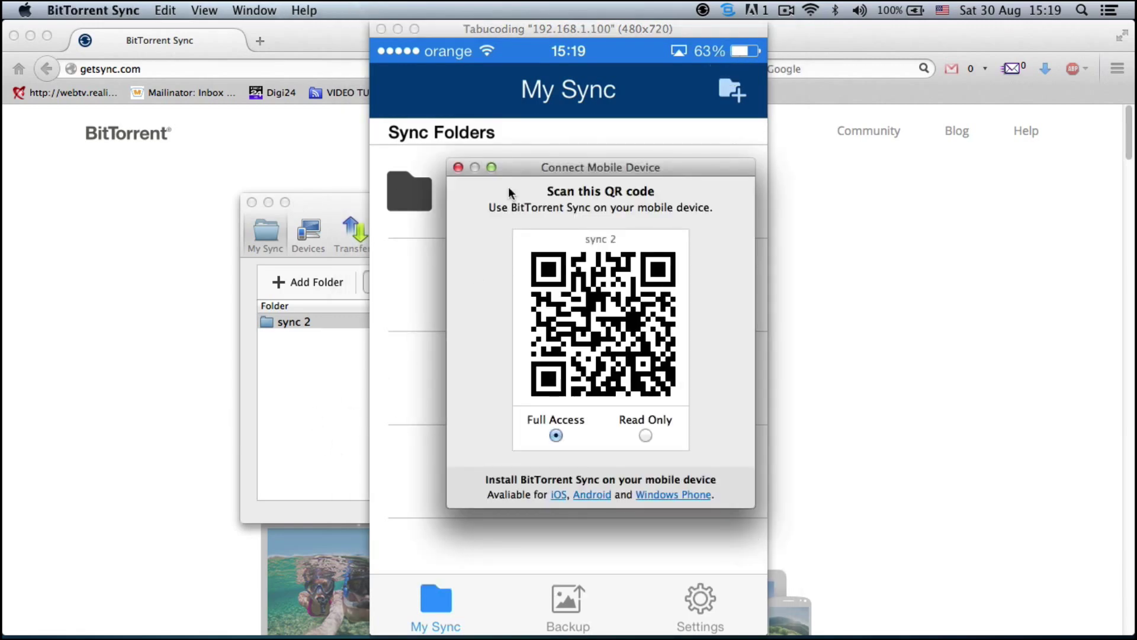
{"action": "left_click_drag", "start_coordinate": [565, 175], "coordinate": [218, 177]}
{"action": "left_click_drag", "start_coordinate": [536, 29], "coordinate": [689, 38]}
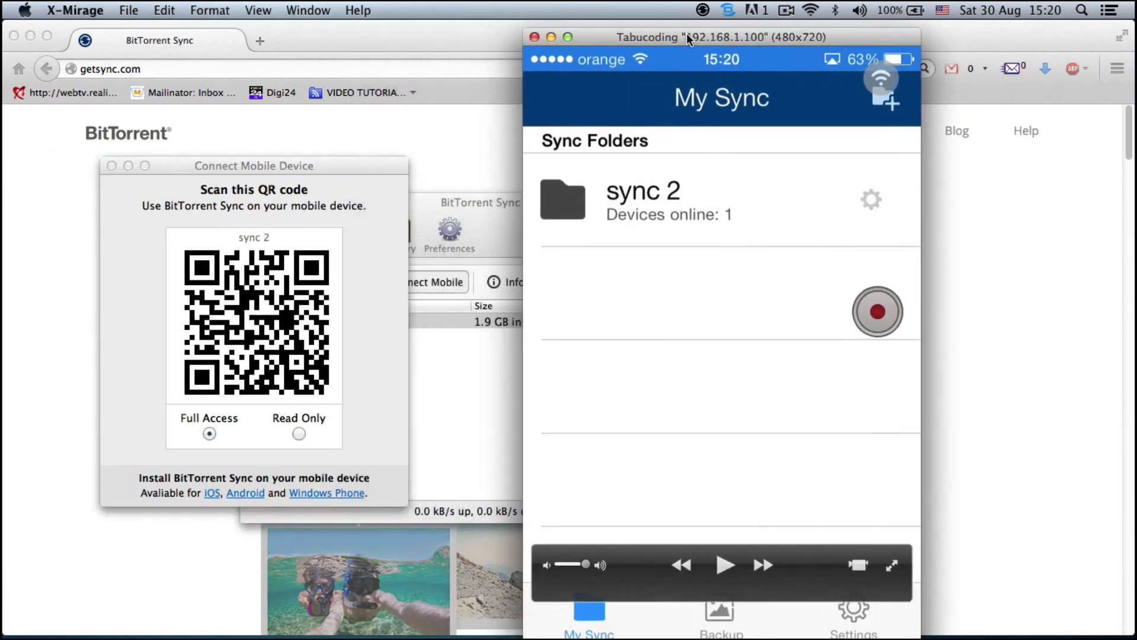
{"action": "left_click_drag", "start_coordinate": [183, 172], "coordinate": [244, 166]}
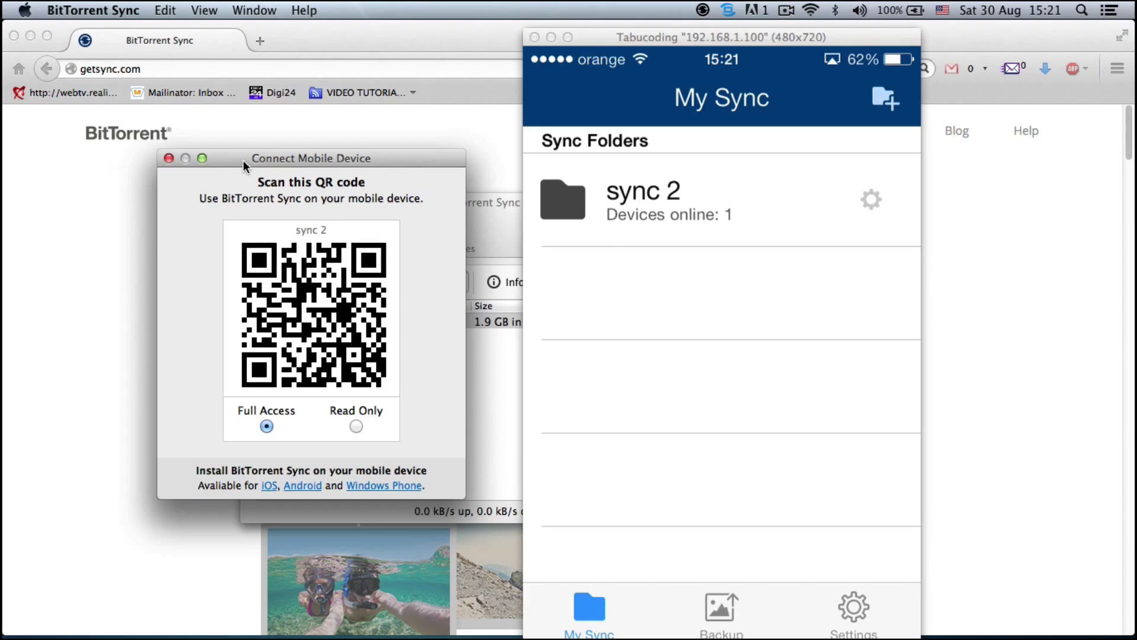
- Close the Connect Mobile Device dialog and scroll getsync.com to the 'Fast & Easy' section
{"action": "left_click", "coordinate": [168, 158]}
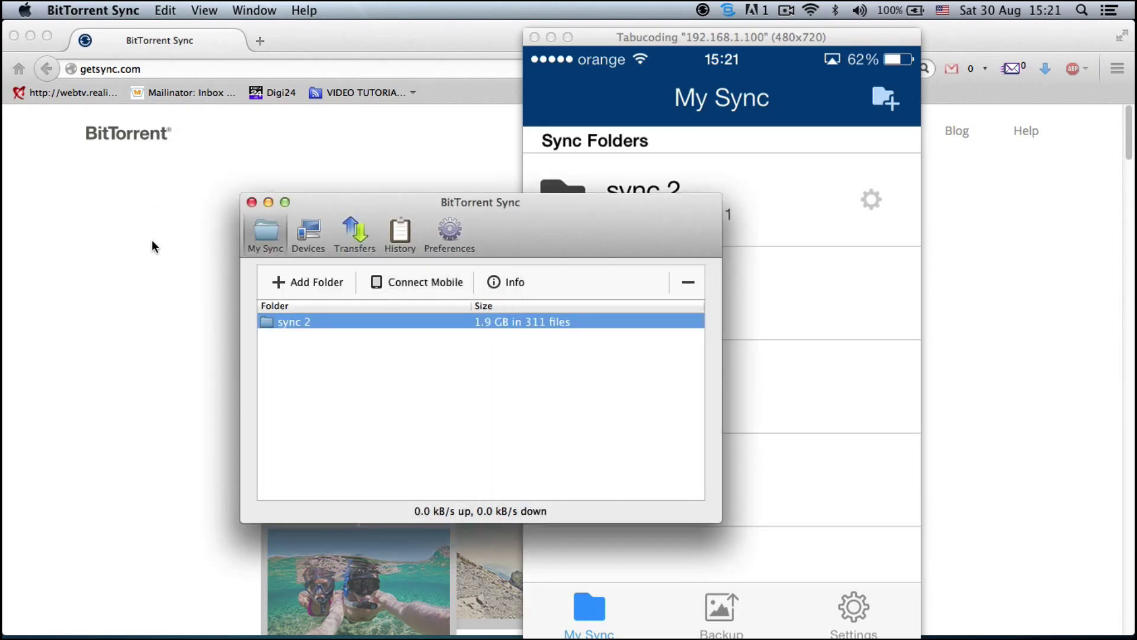
{"action": "left_click", "coordinate": [152, 247]}
{"action": "scroll", "coordinate": [237, 290], "scroll_direction": "down", "scroll_amount": 7}
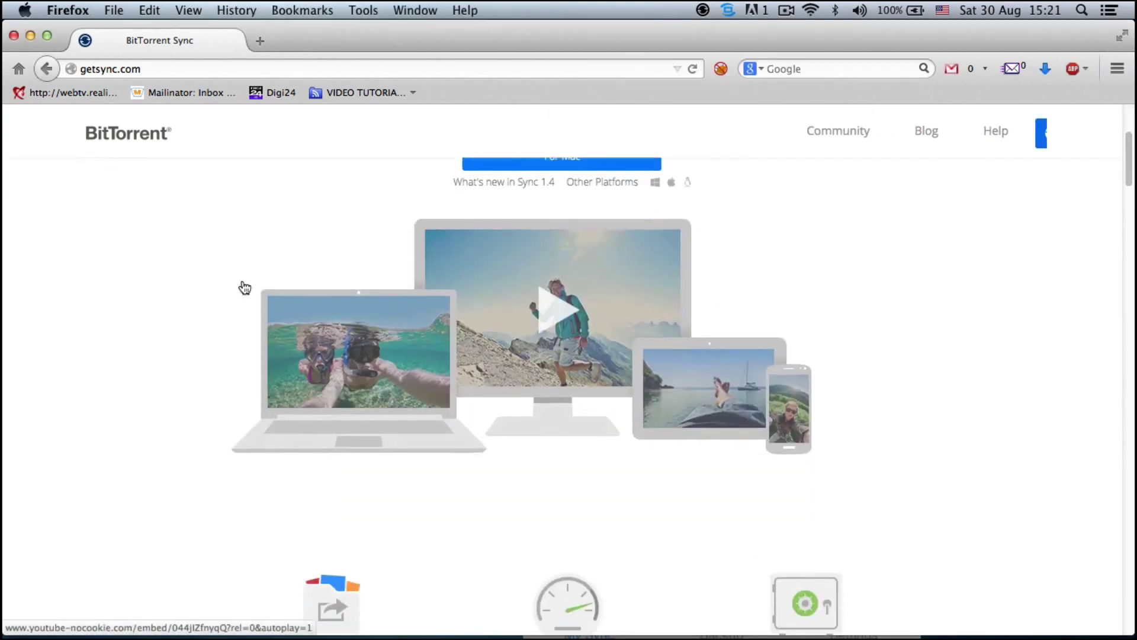
{"action": "scroll", "coordinate": [258, 287], "scroll_direction": "down", "scroll_amount": 15}
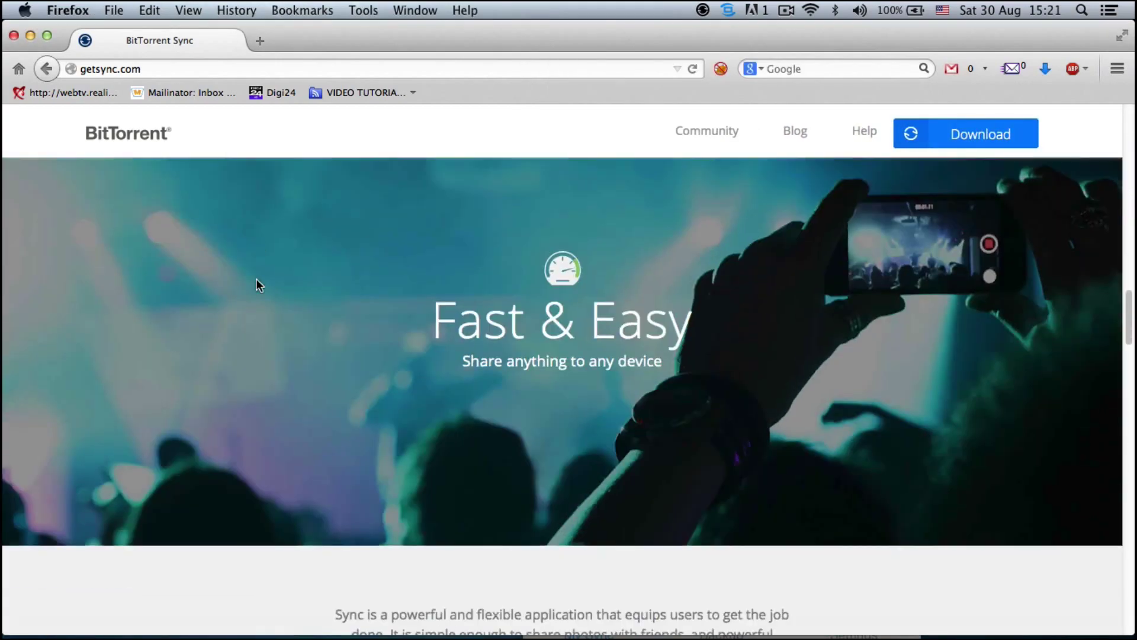